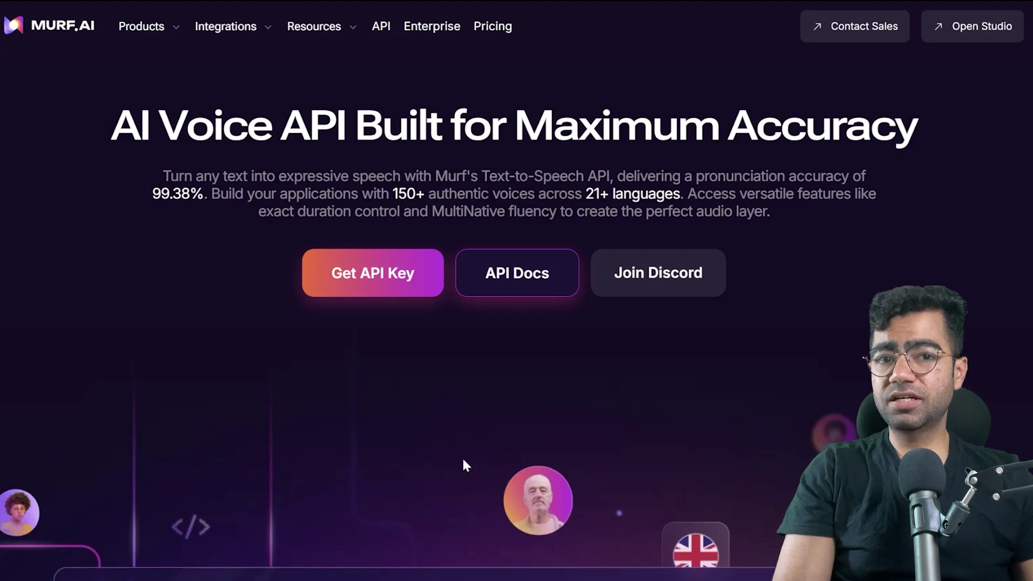
Generate a new Murf AI API key named 'TTS'.
click(387, 267)
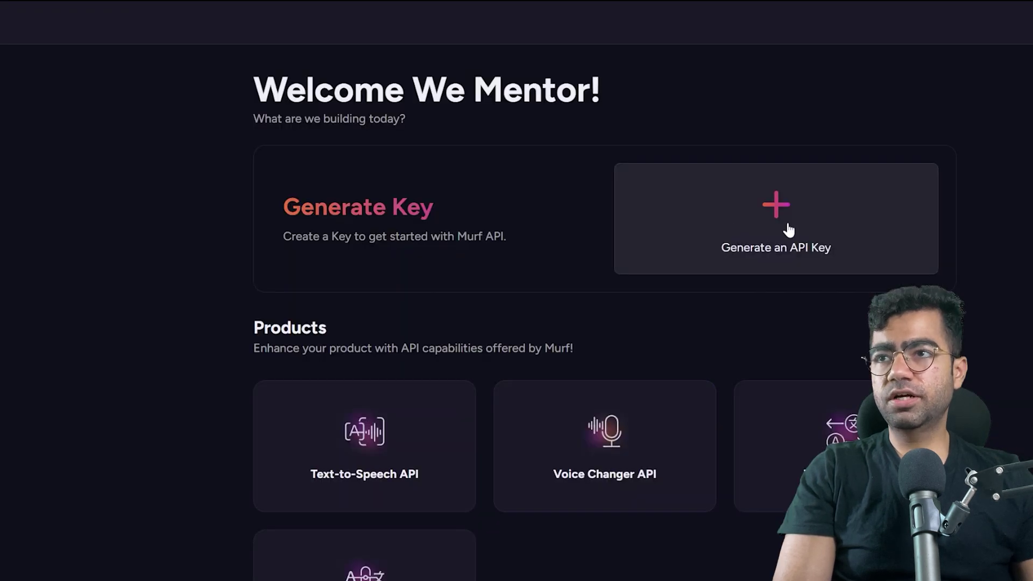
click(788, 225)
text(TTS-key)
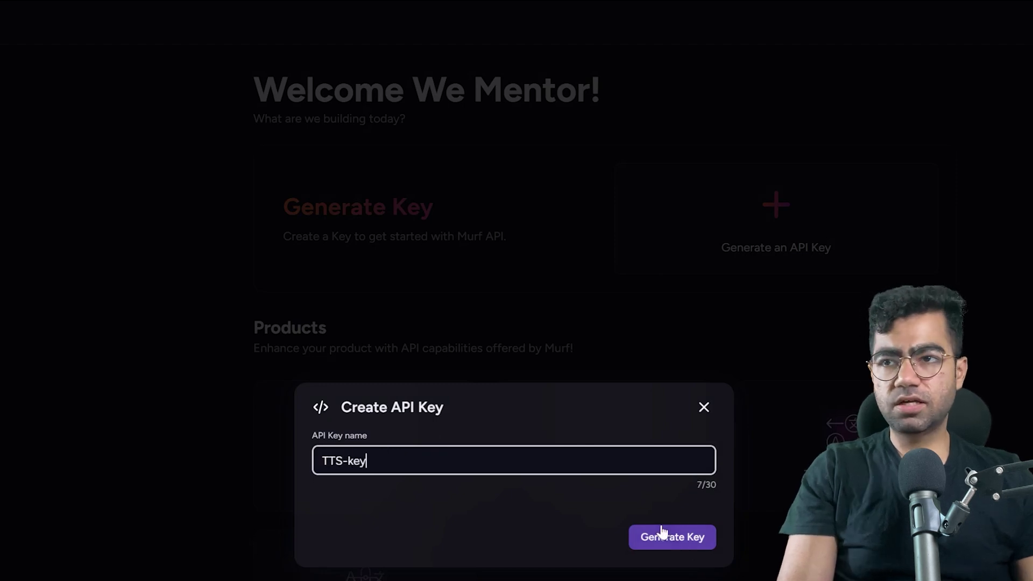
click(663, 533)
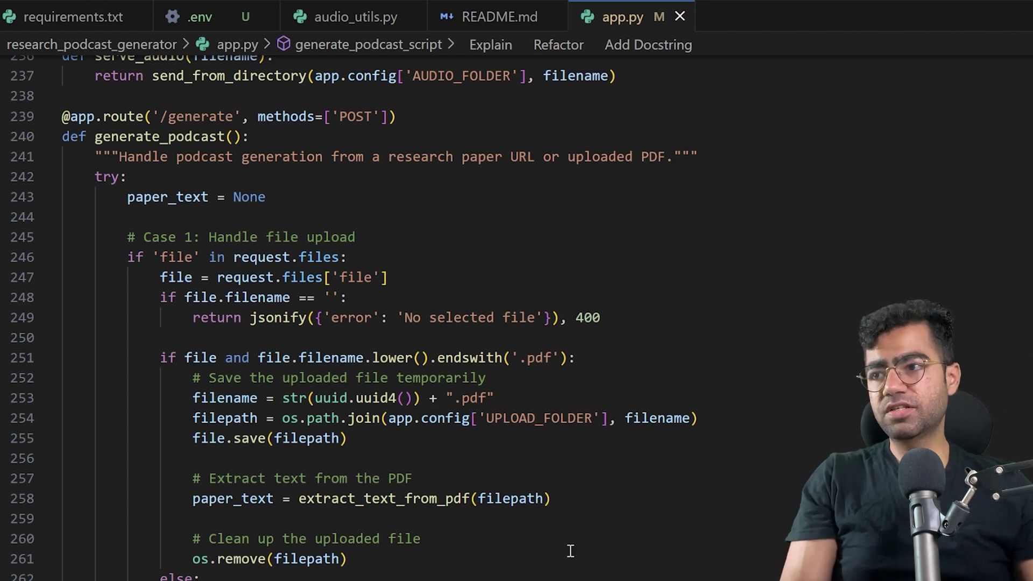
scroll(571, 551, down, 1)
drag(120, 219, 439, 260)
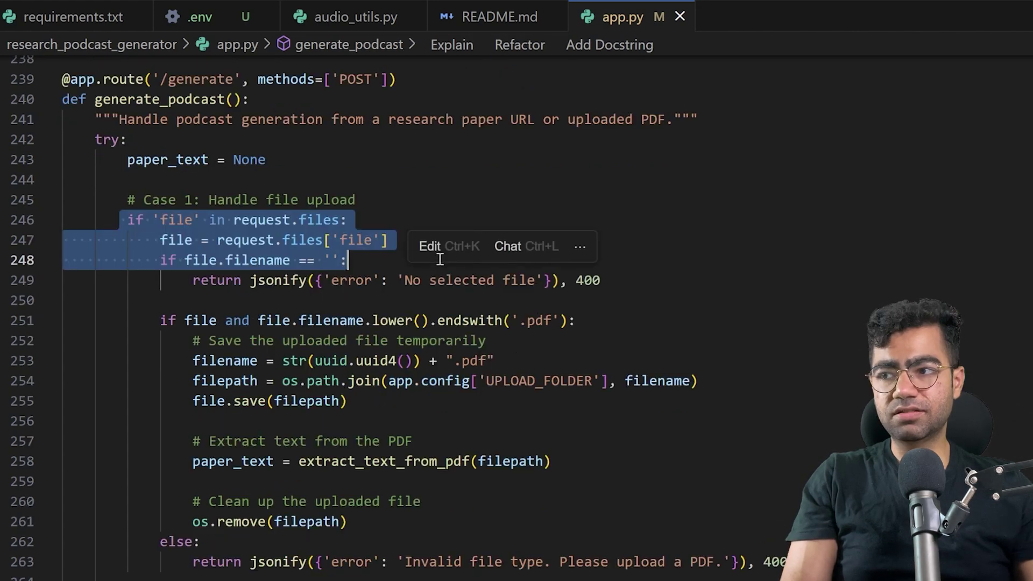
click(407, 362)
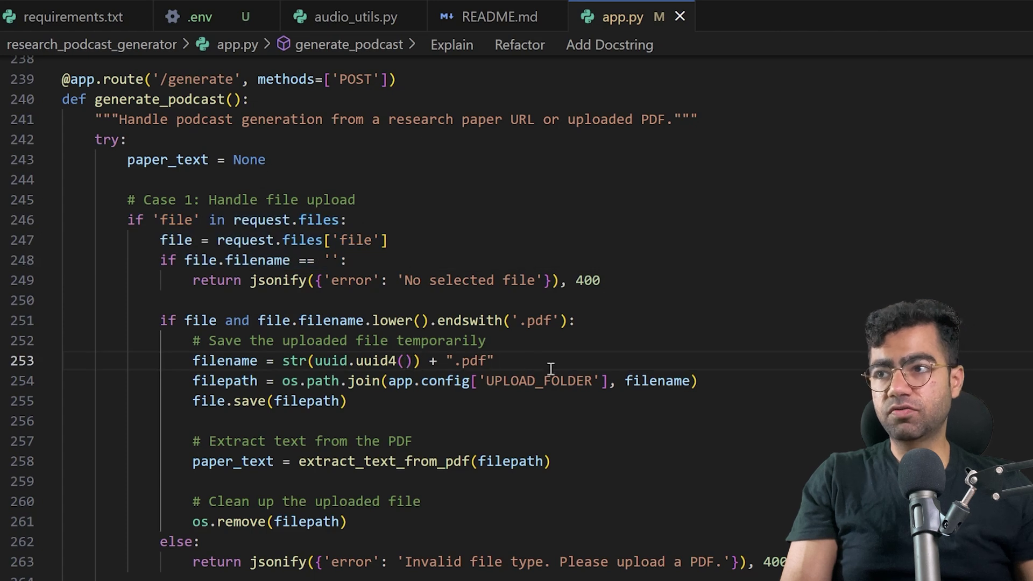
drag(550, 368, 168, 321)
scroll(311, 518, down, 2)
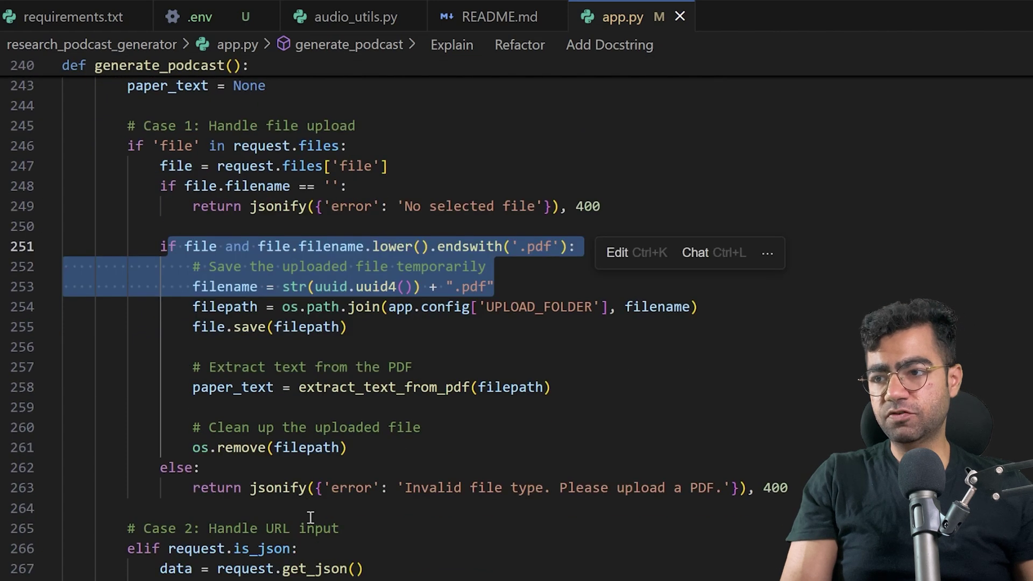
drag(119, 547, 405, 569)
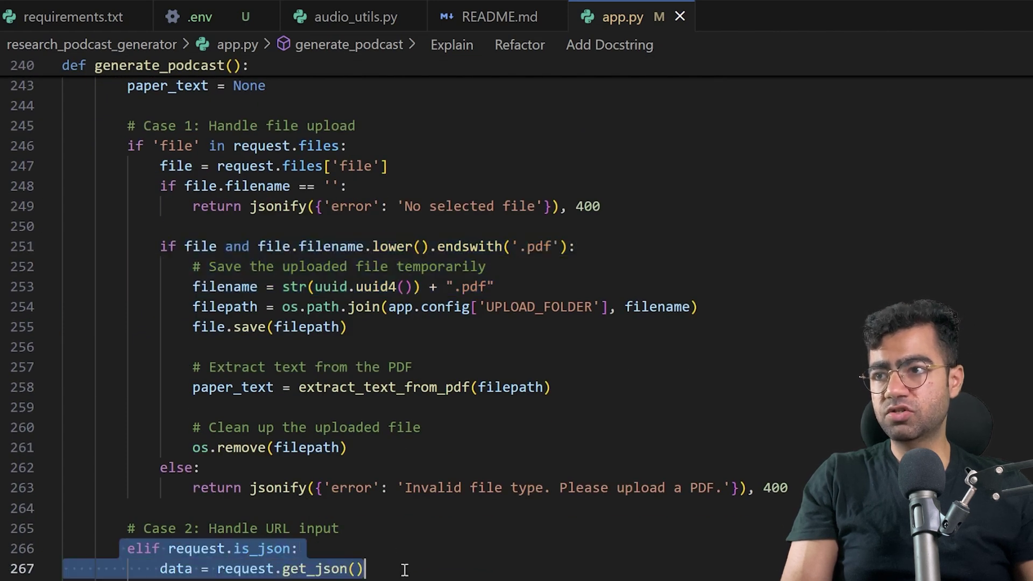
click(338, 401)
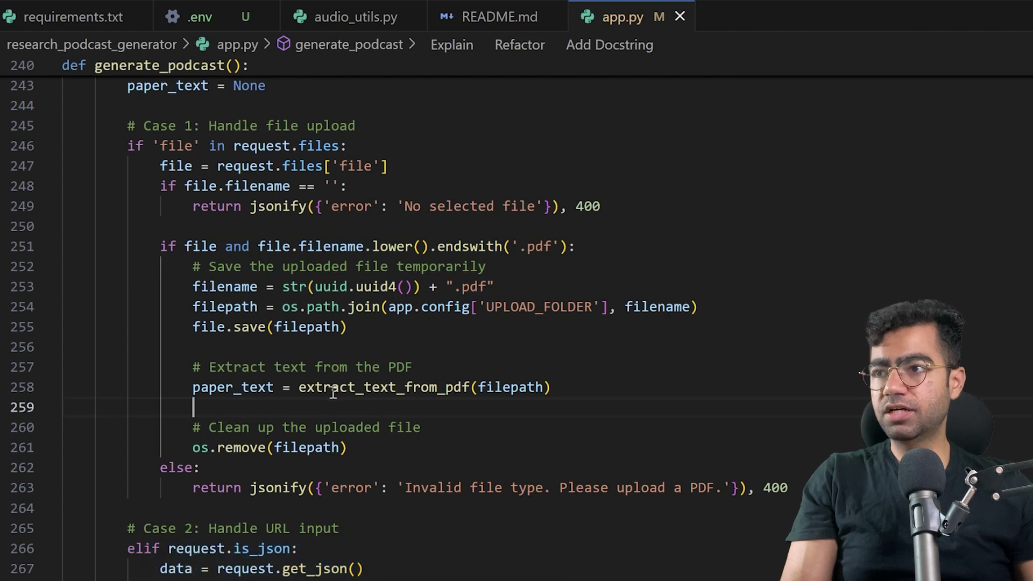
double_click(333, 389)
key(F12)
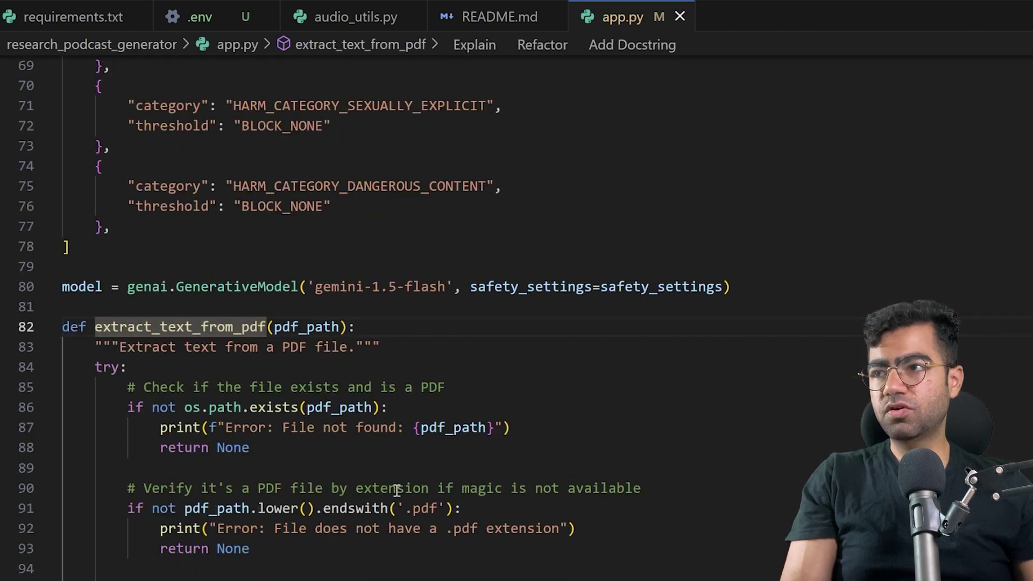
scroll(396, 491, down, 2)
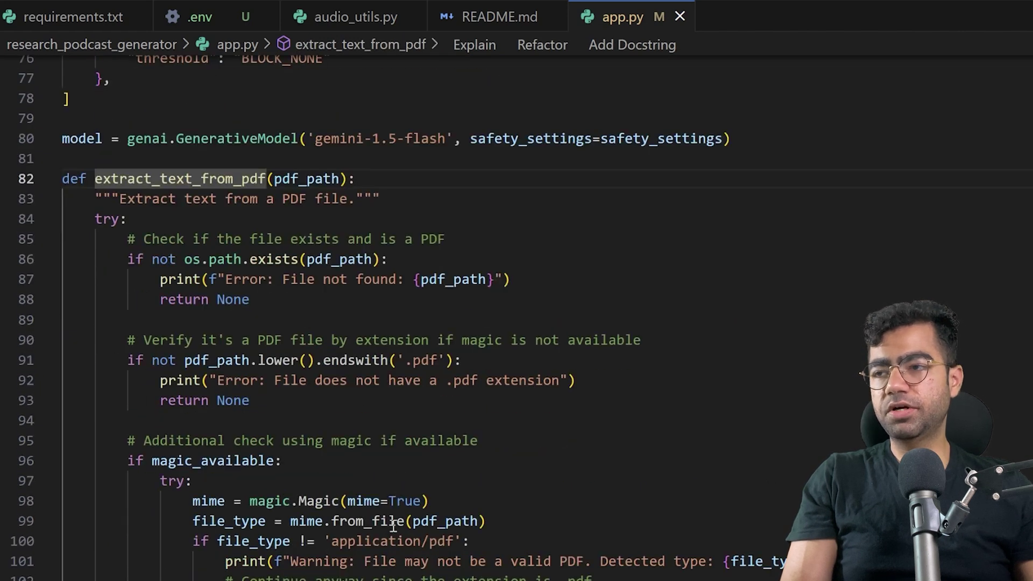
scroll(393, 526, down, 1)
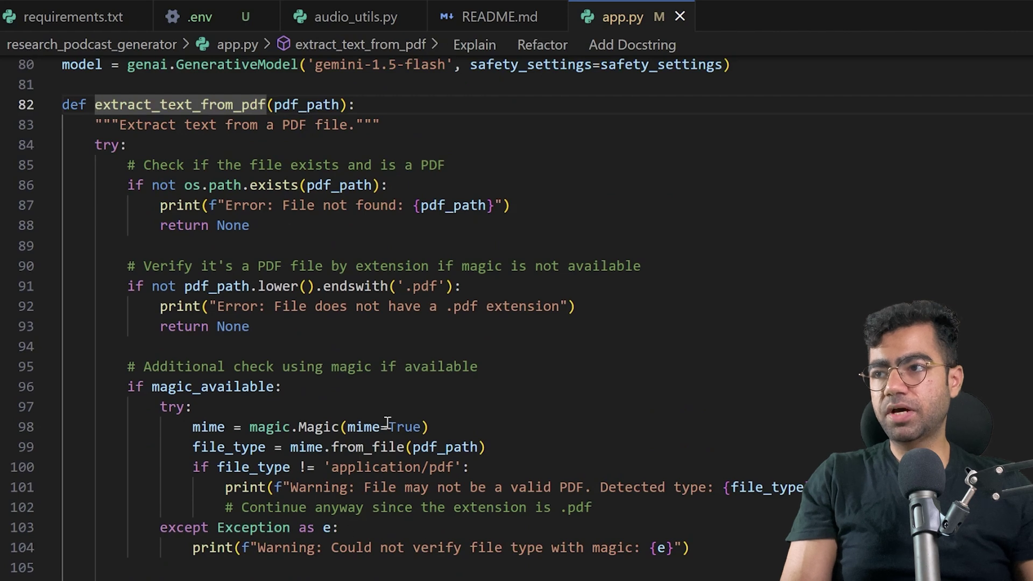
drag(134, 387, 389, 547)
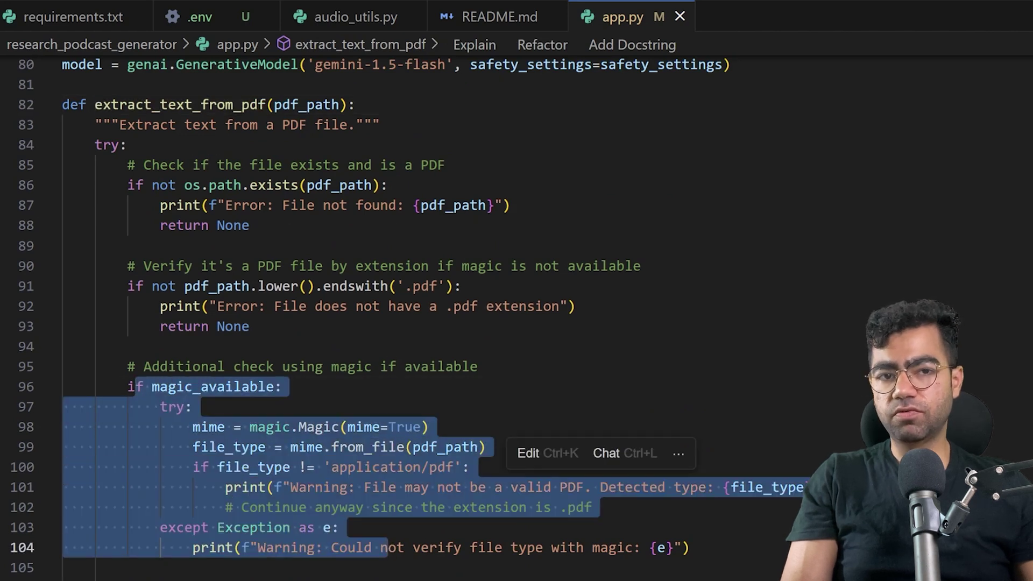
click(208, 578)
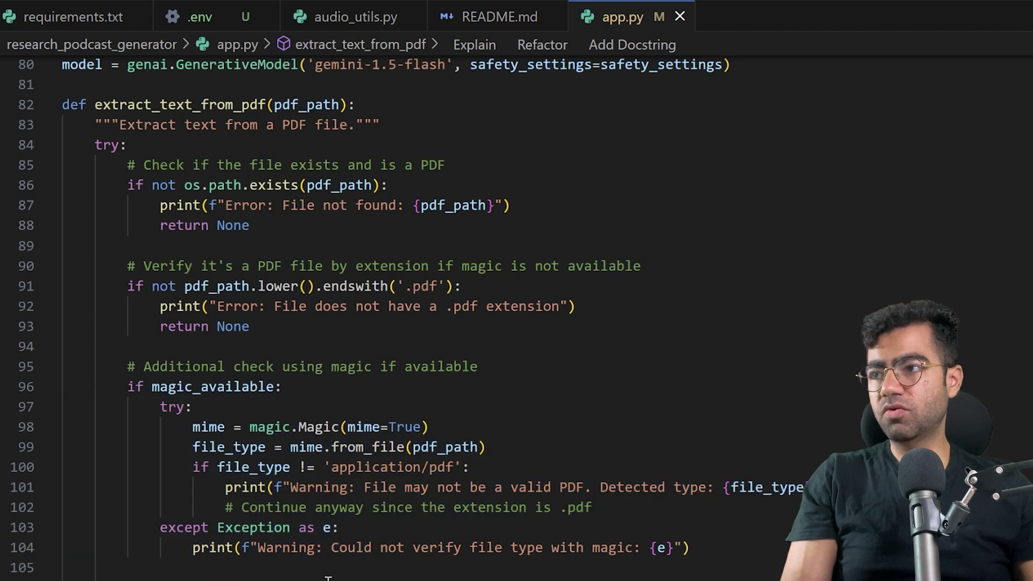
scroll(328, 577, down, 5)
drag(186, 307, 381, 306)
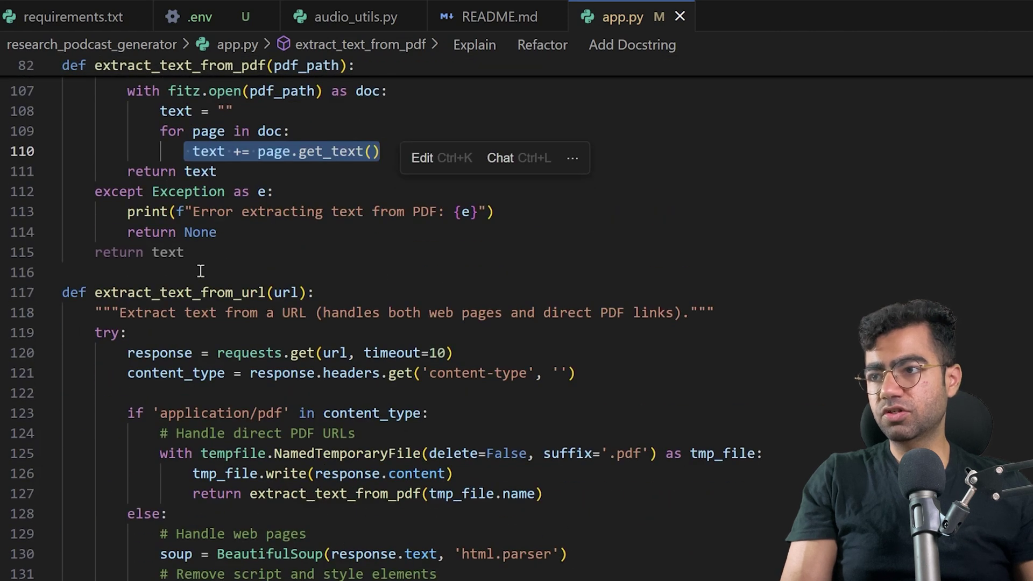
double_click(158, 290)
click(315, 401)
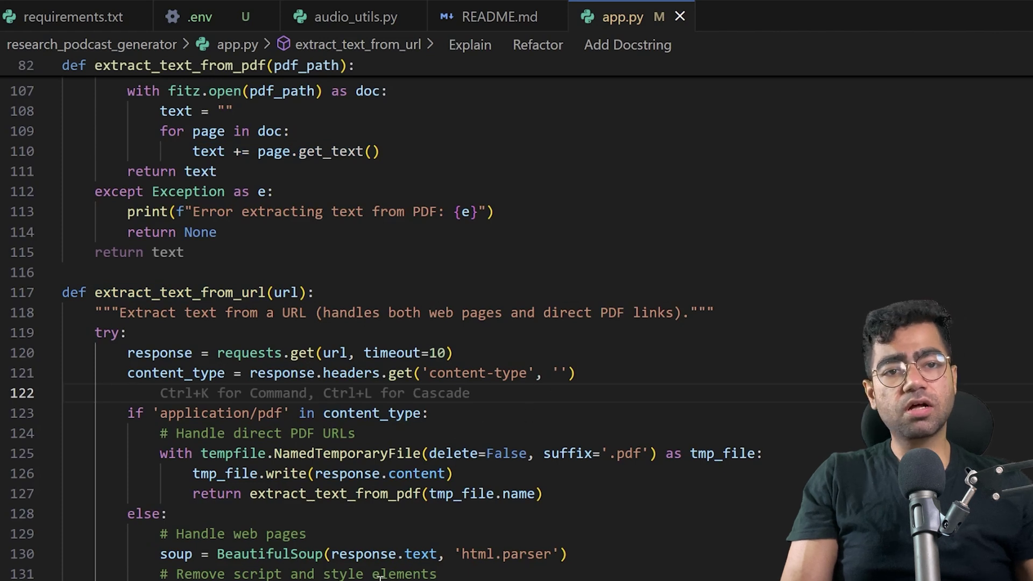
double_click(243, 552)
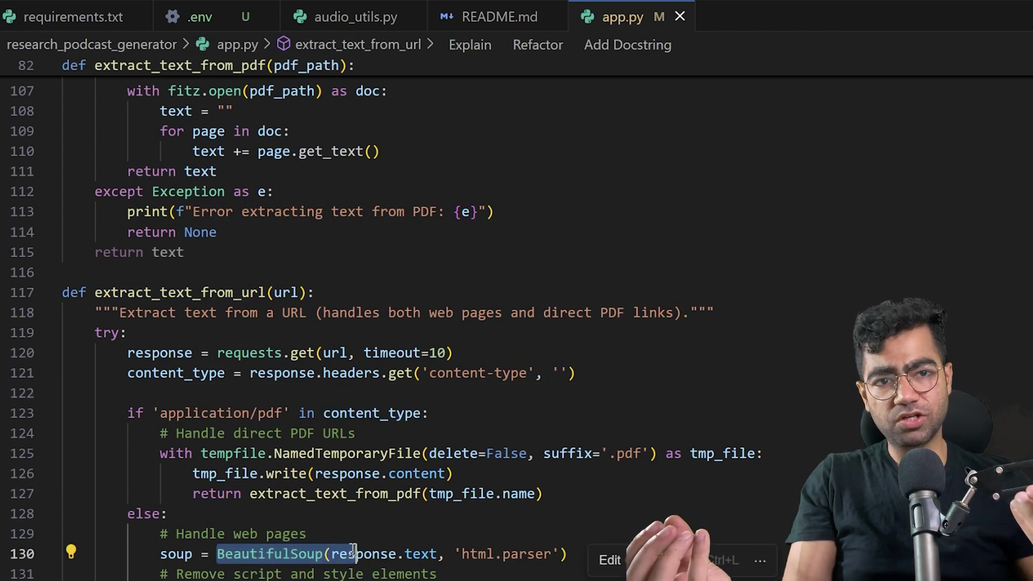
key(shift+Up)
shift+click(587, 552)
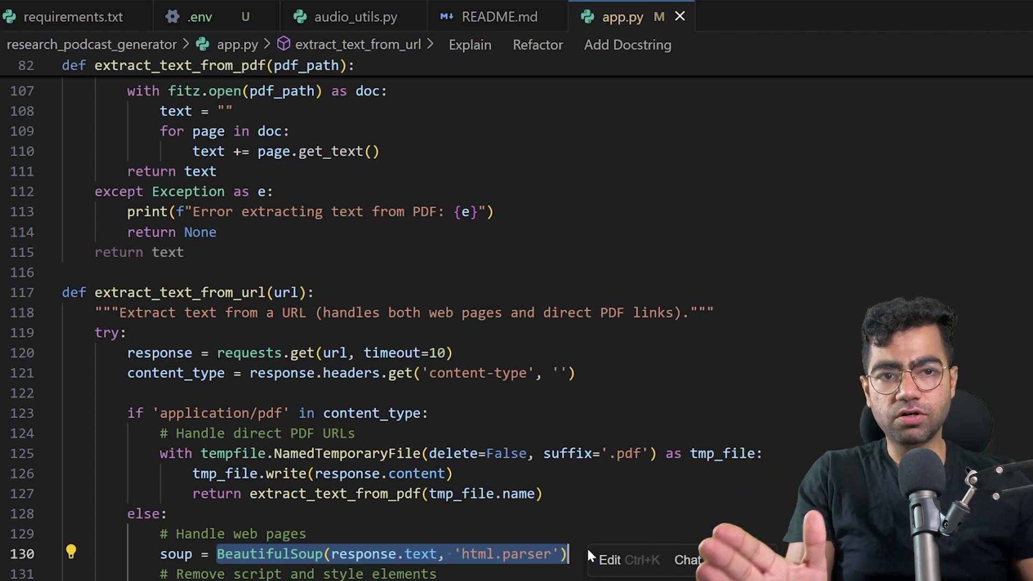
scroll(587, 547, down, 10)
mouse_move(161, 323)
mouse_down()
mouse_move(530, 383)
mouse_move(725, 442)
mouse_up()
drag(788, 448, 788, 506)
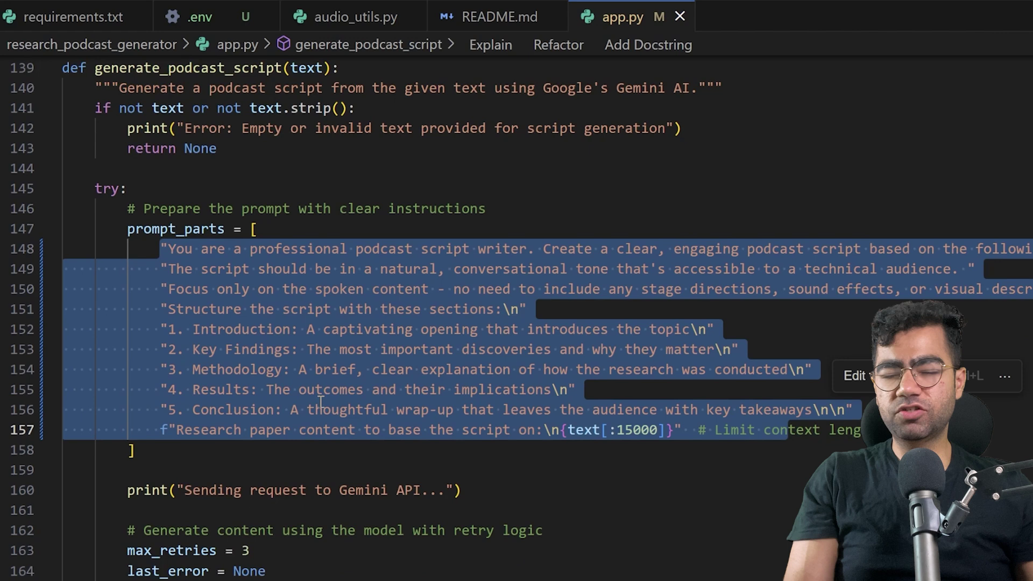
Scroll app.py down to generate_podcast's Murf.ai section that splits the script into 3000-character chunks.
scroll(320, 401, down, 2)
scroll(323, 441, down, 2)
scroll(354, 479, down, 1)
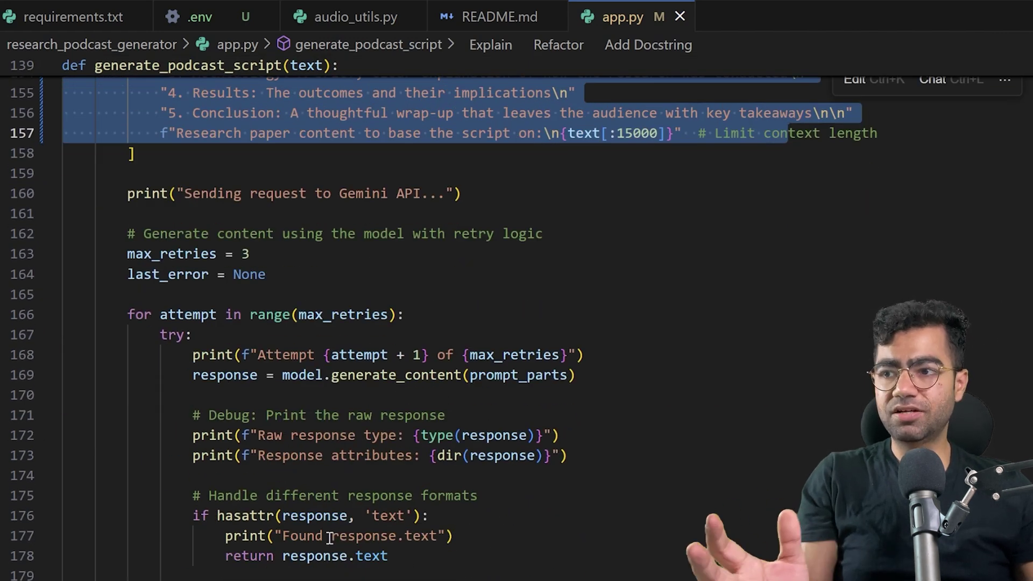
scroll(330, 538, down, 1)
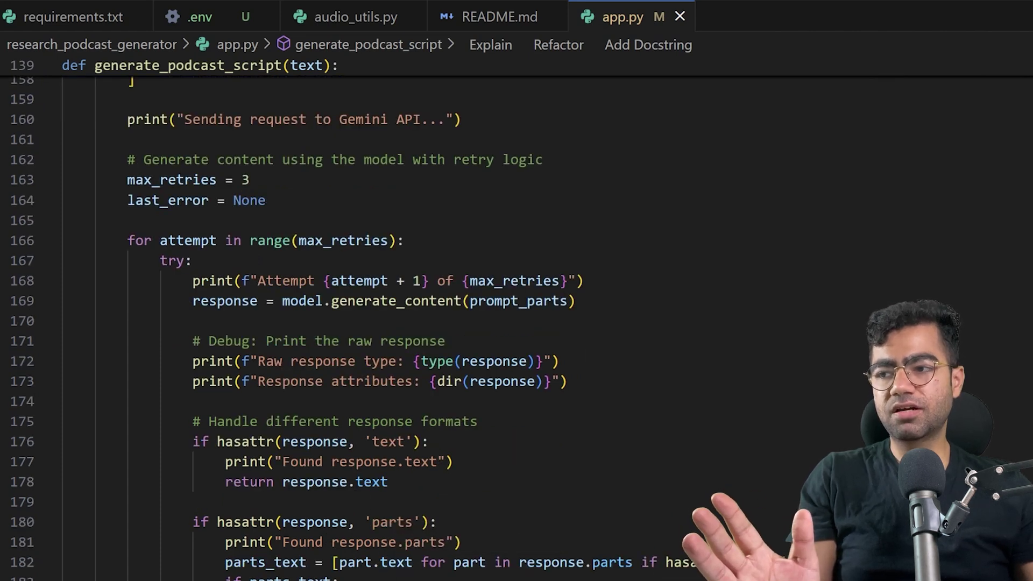
scroll(399, 554, down, 1)
scroll(399, 554, down, 1)
scroll(516, 323, down, 1)
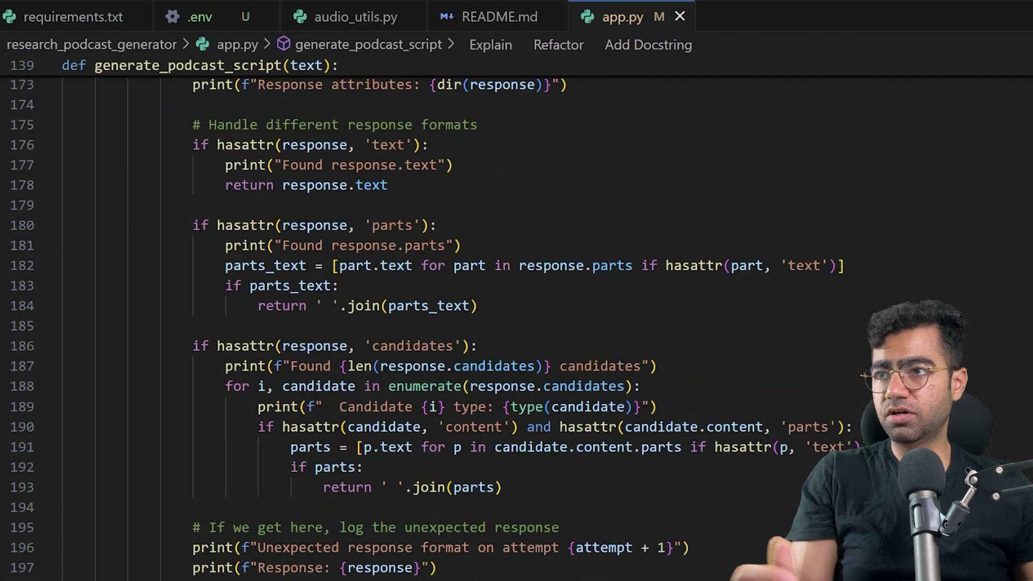
scroll(517, 323, down, 2)
scroll(517, 323, down, 1)
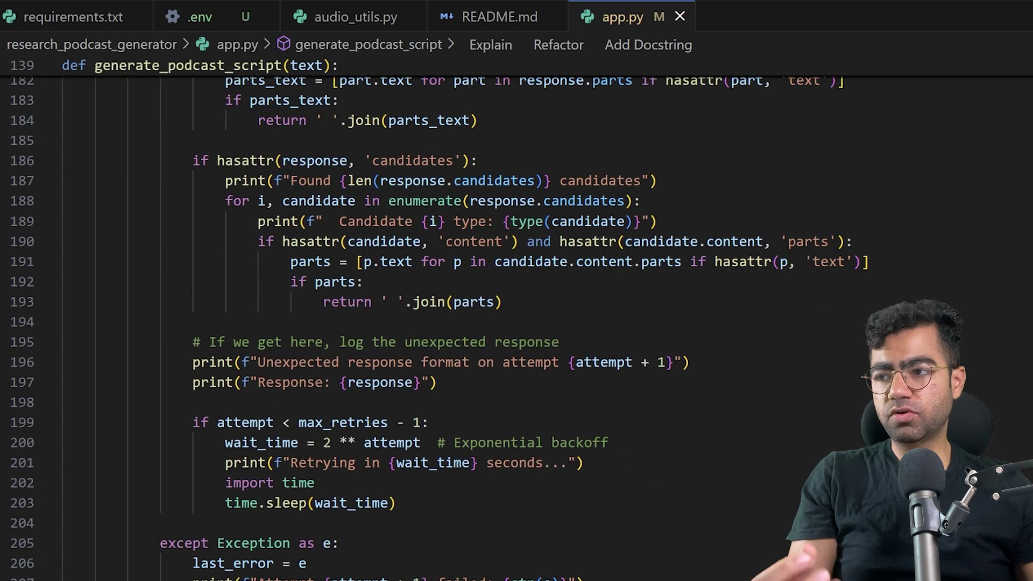
scroll(516, 323, down, 2)
scroll(517, 323, down, 2)
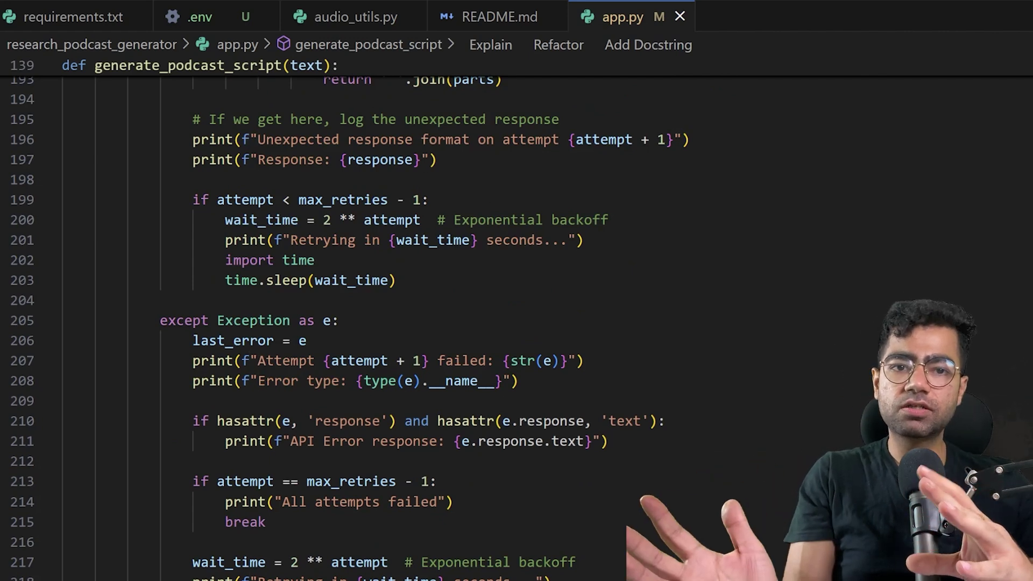
scroll(466, 576, up, 3)
scroll(466, 576, up, 1)
scroll(466, 576, up, 2)
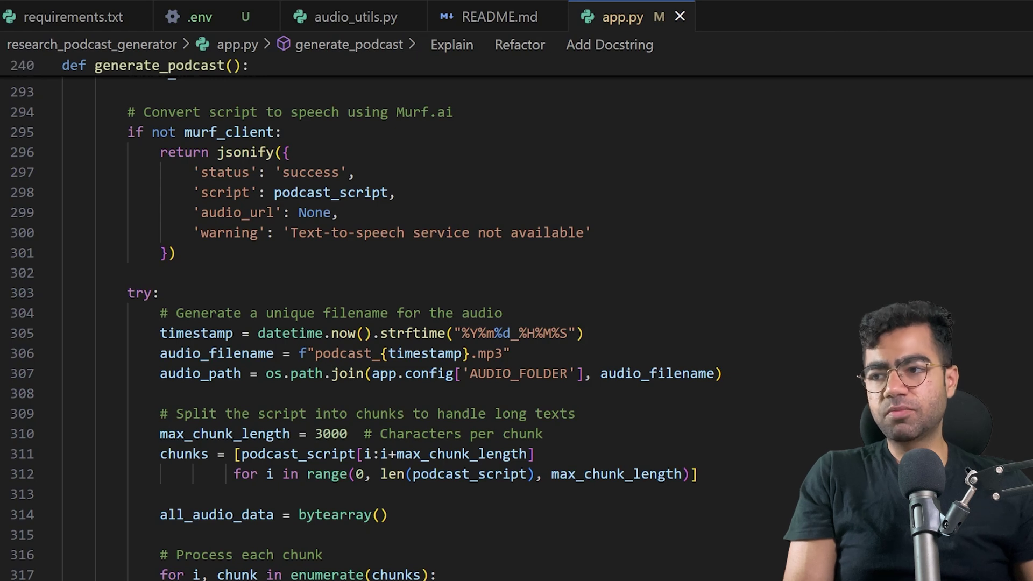
Scroll to the Murf.ai call settings: en-US-julia voice, MP3, stereo, 44100 Hz.
scroll(377, 323, down, 4)
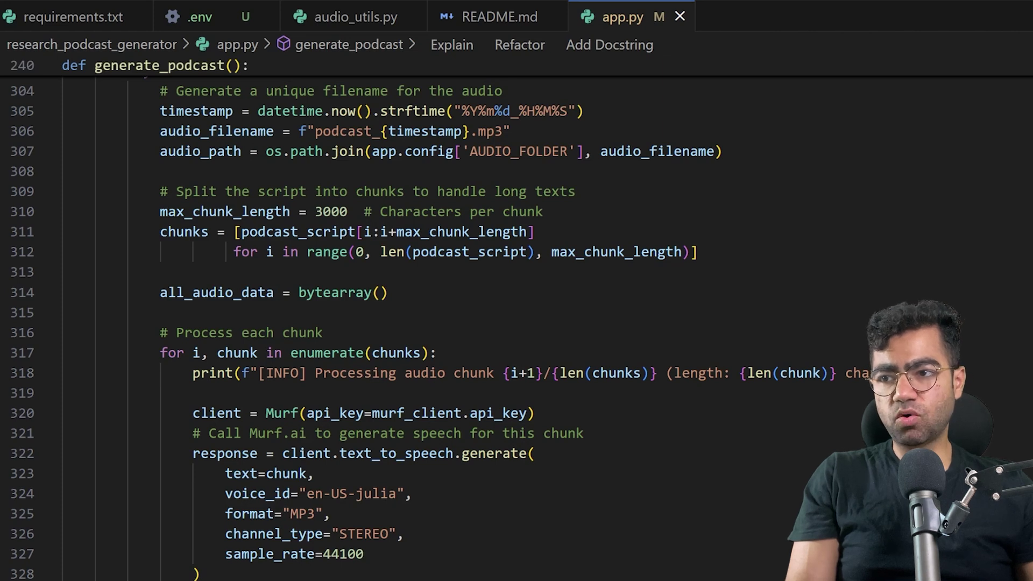
scroll(431, 323, up, 1)
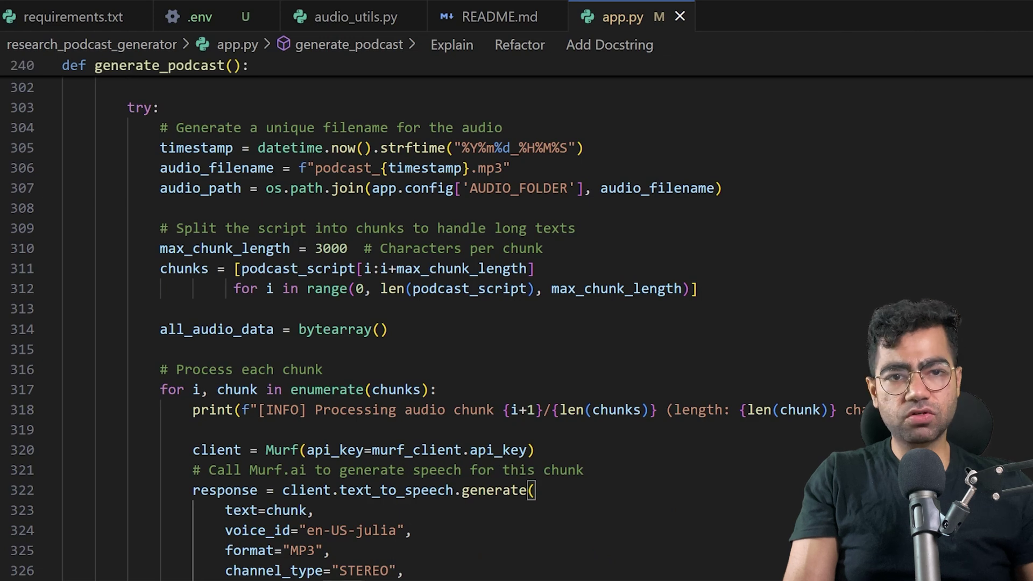
scroll(12, 371, down, 1)
scroll(12, 370, down, 1)
scroll(12, 370, down, 2)
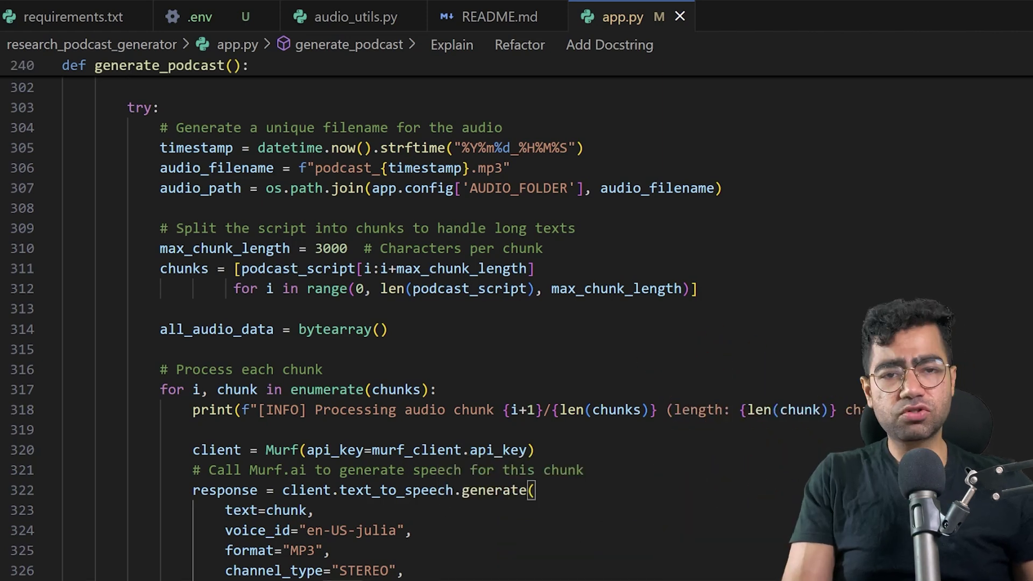
scroll(297, 534, down, 2)
scroll(297, 534, down, 1)
scroll(297, 535, down, 2)
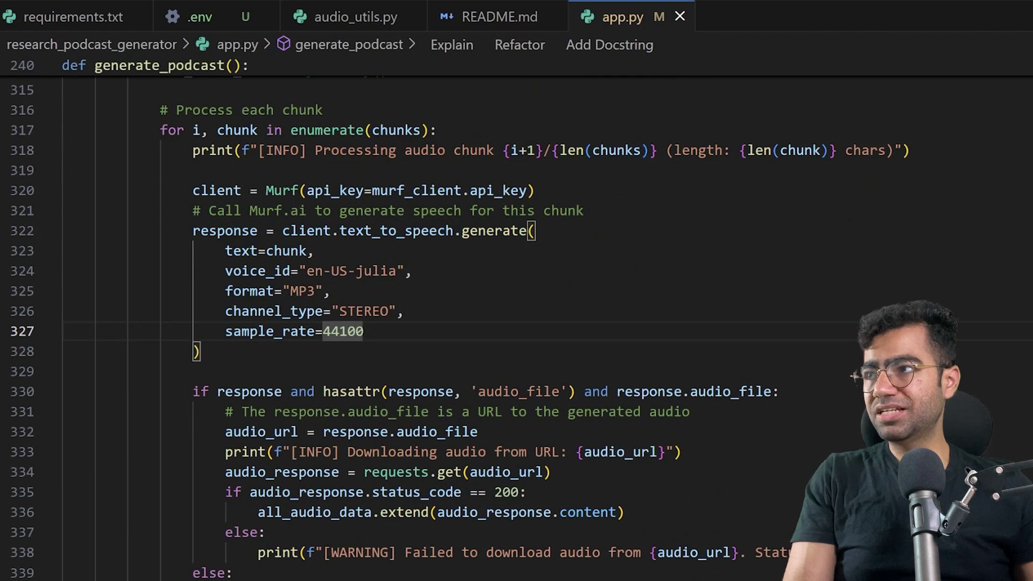
Scroll through the index.html page template.
scroll(523, 473, down, 2)
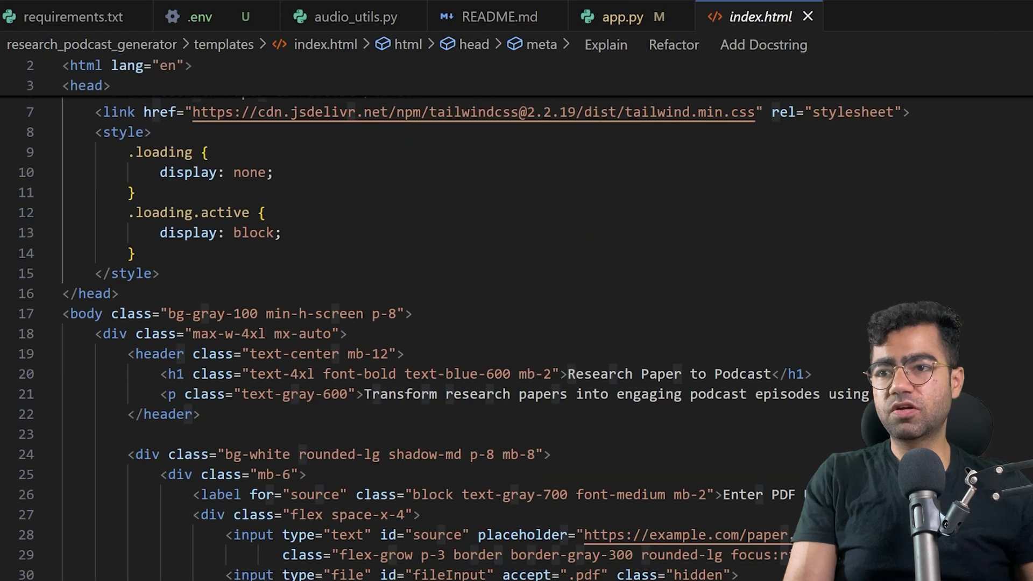
scroll(523, 473, down, 2)
scroll(523, 349, down, 4)
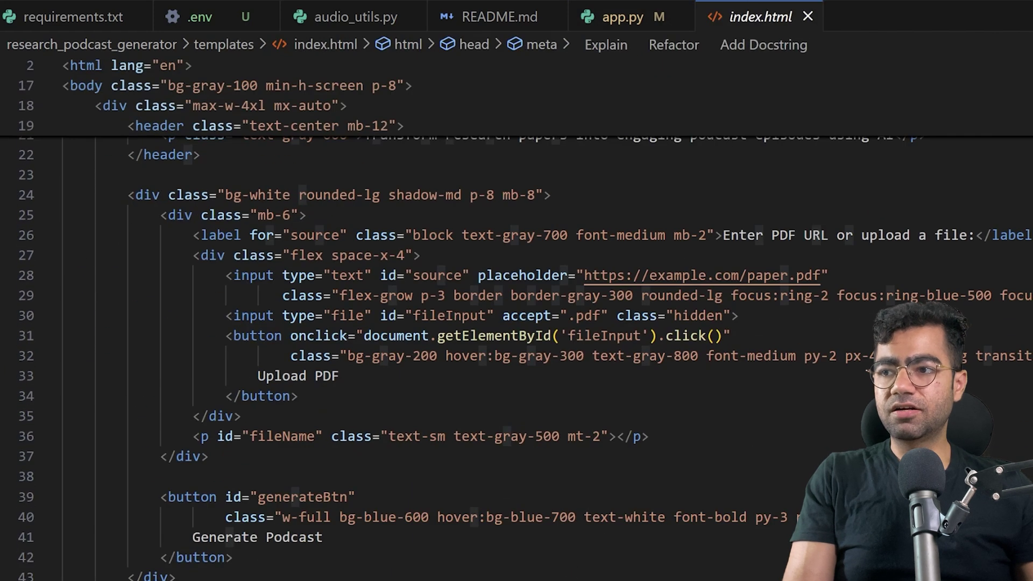
scroll(685, 494, down, 3)
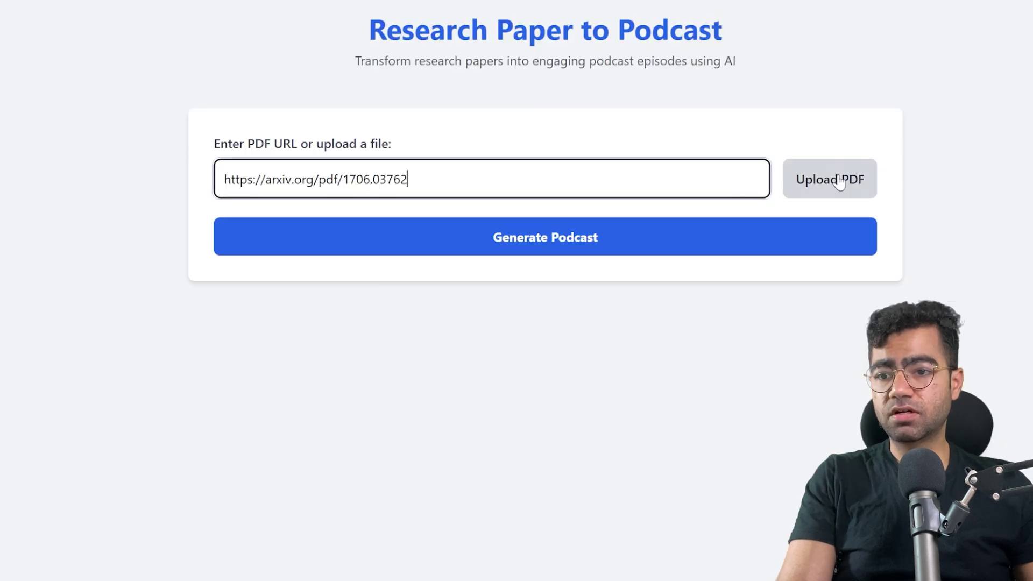
Upload 1706.03762v7.pdf and generate a podcast from it.
click(840, 180)
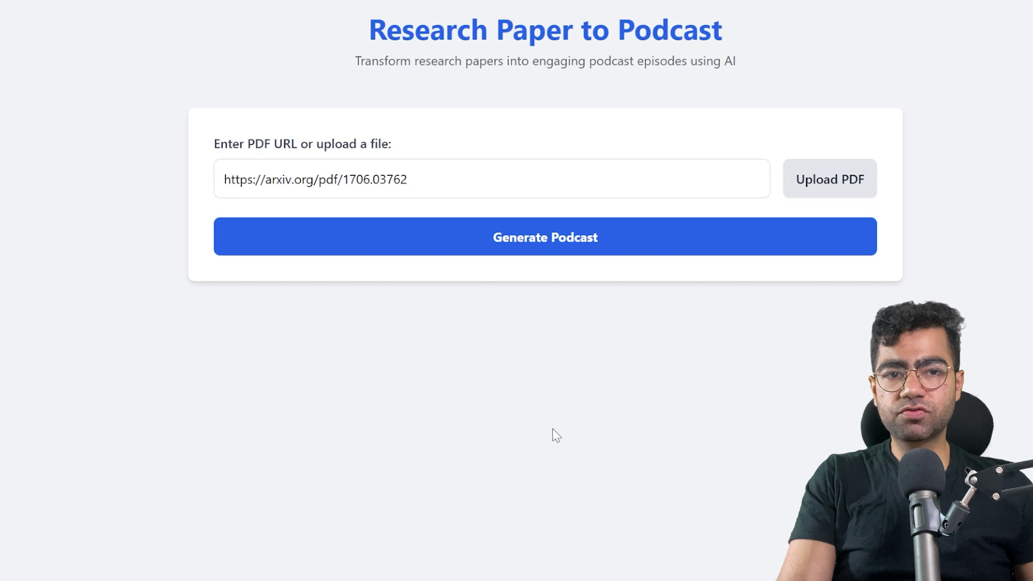
click(476, 174)
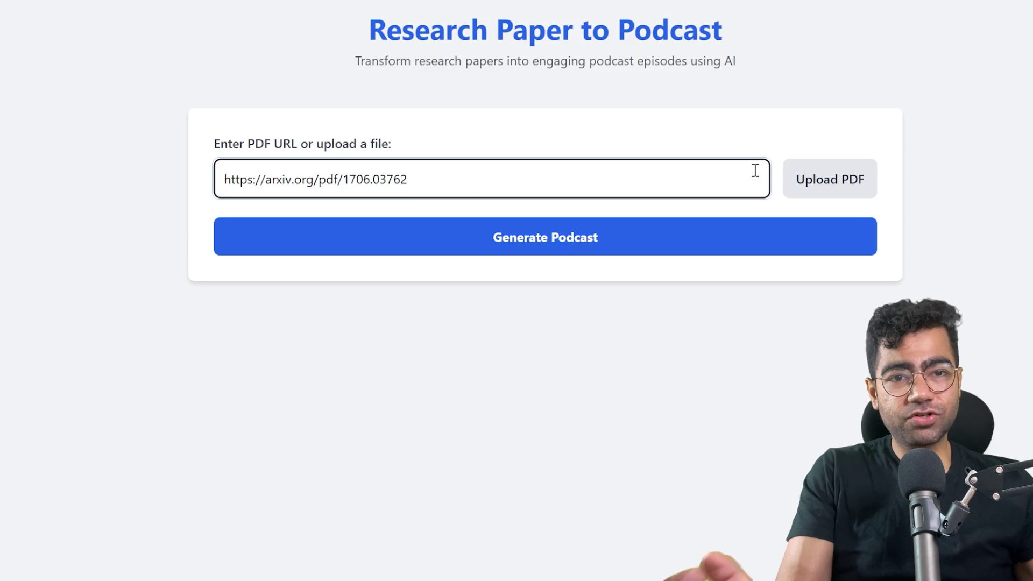
click(811, 178)
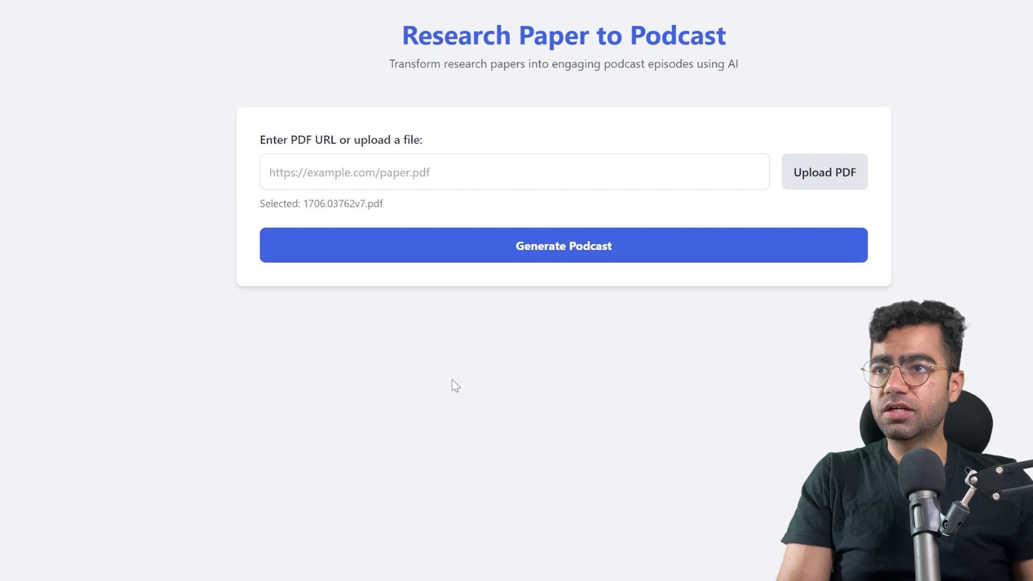
click(576, 253)
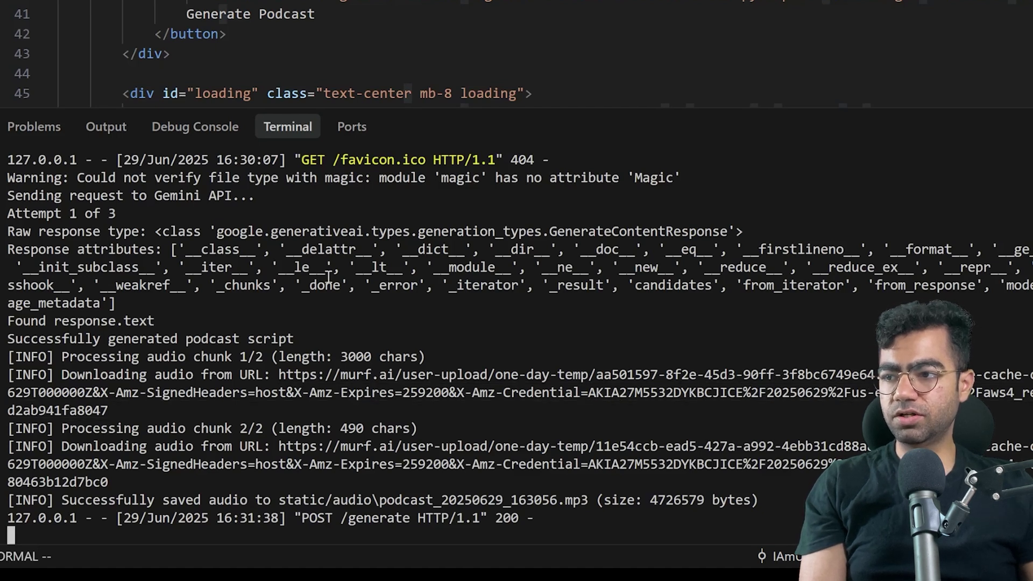
Check the audio-chunk and POST /generate log lines, then play podcast_20250629_163056.mp3.
drag(61, 357, 267, 376)
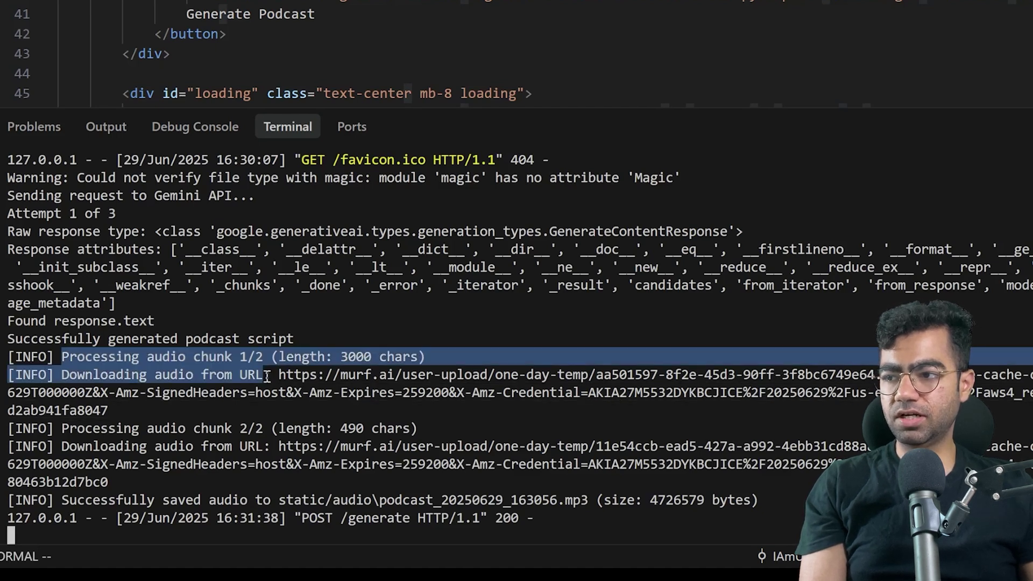
click(249, 416)
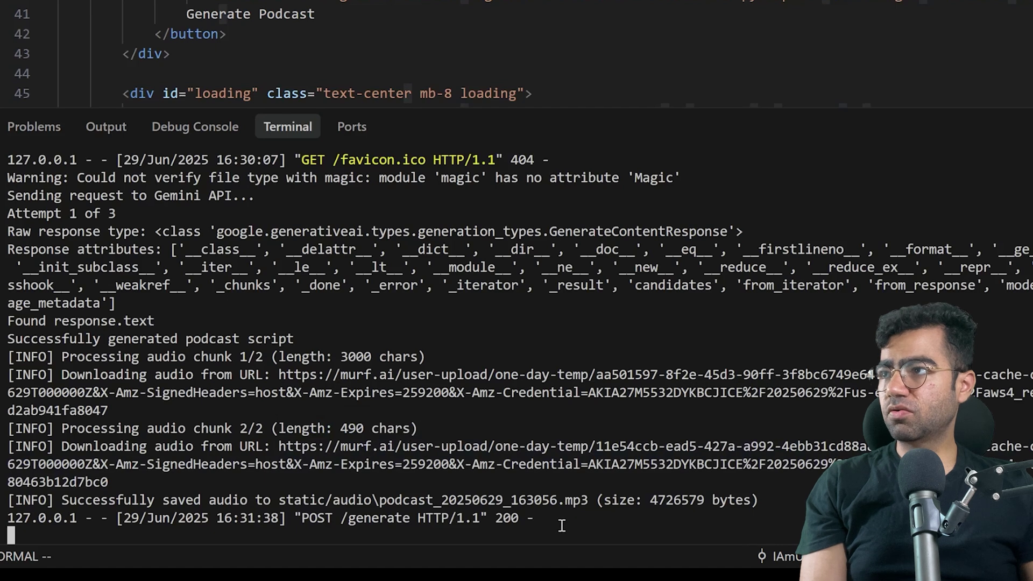
drag(562, 526, 162, 519)
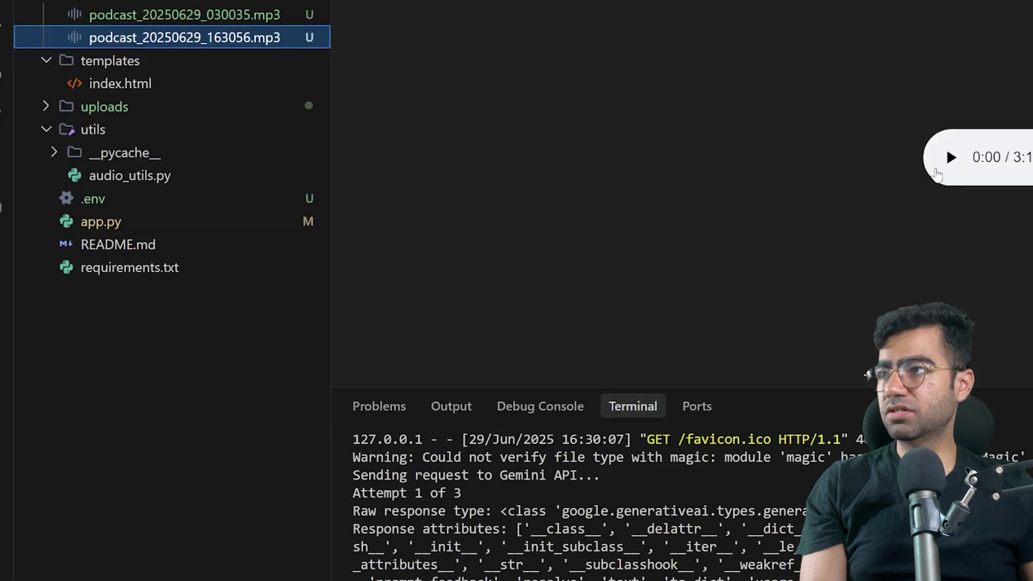
click(950, 158)
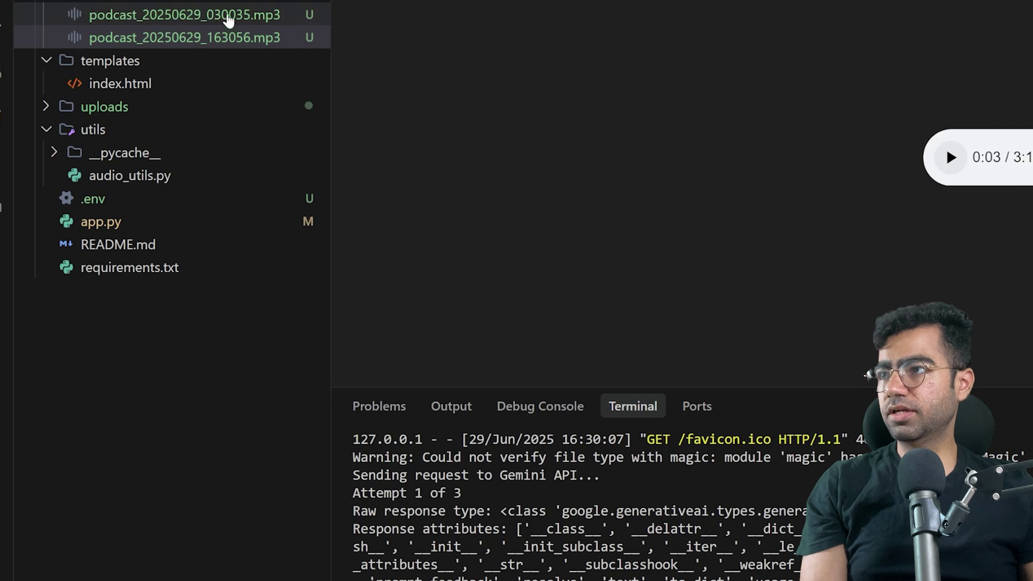
Play the earlier podcast_20250629_030035.mp3 recording.
click(231, 14)
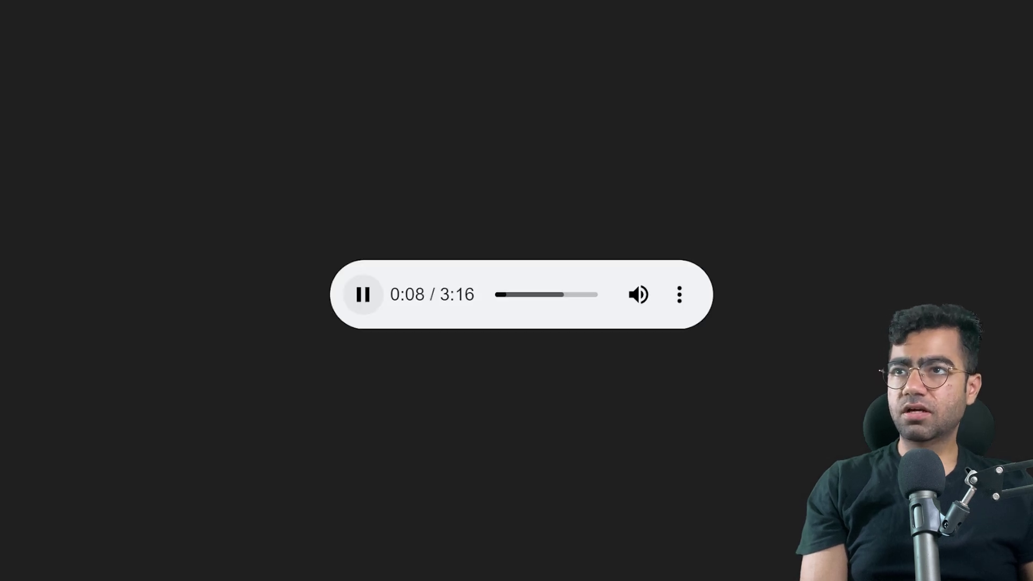